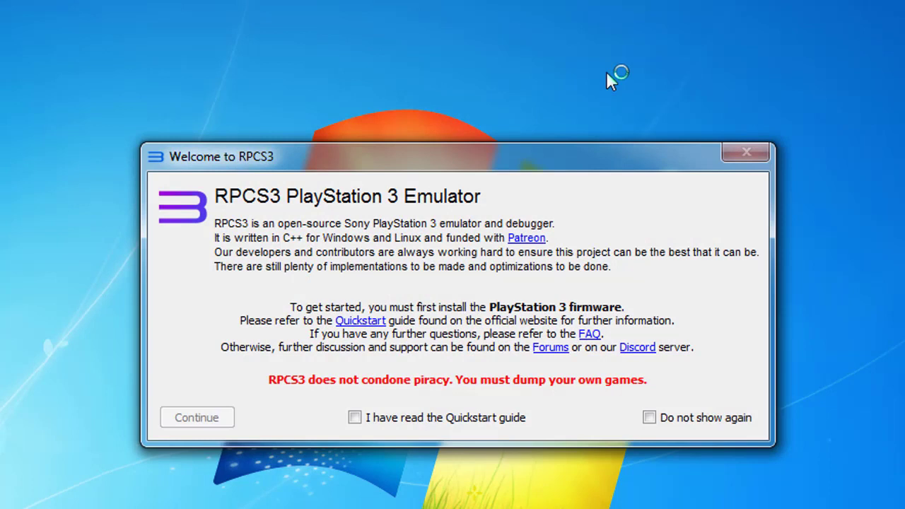
Confirm having read the Quickstart guide, stop the welcome screen from showing again, and continue into the emulator
left_click(354, 417)
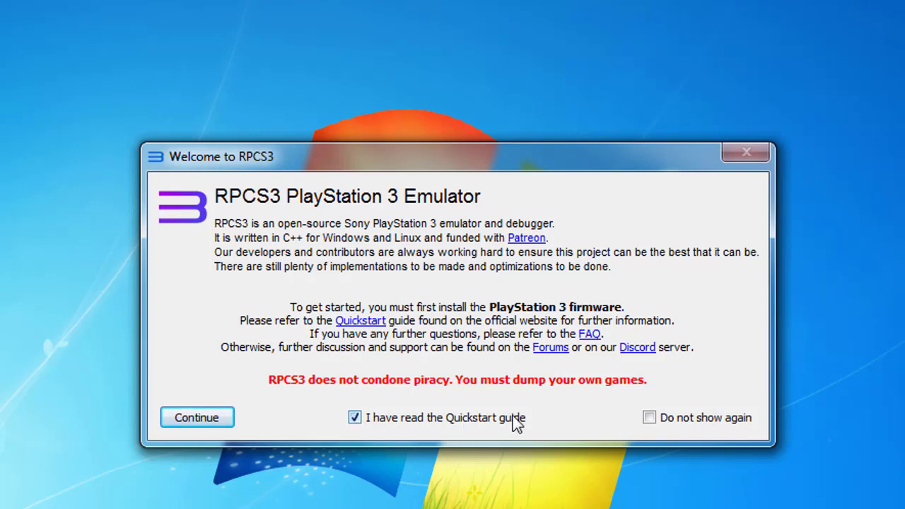
left_click(649, 417)
left_click(196, 418)
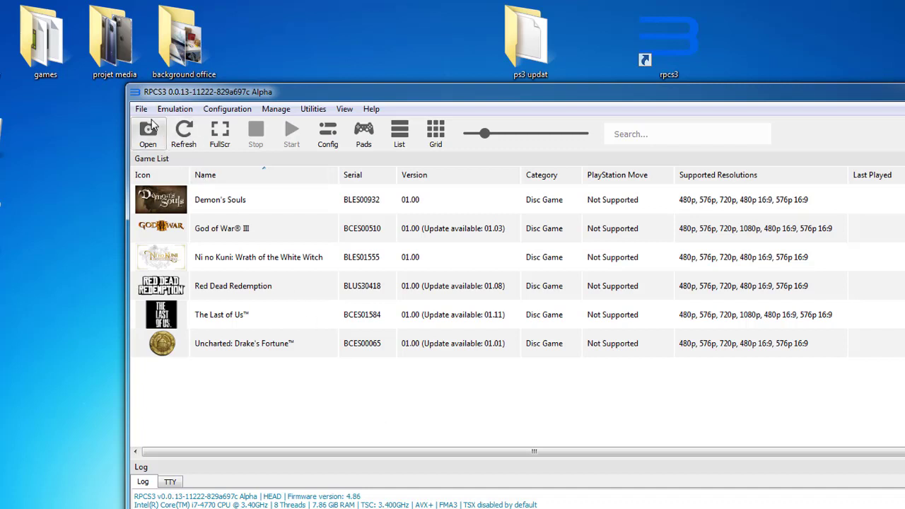
Start a firmware installation so that the PS3 update file can be chosen
left_click_drag(173, 95, 212, 138)
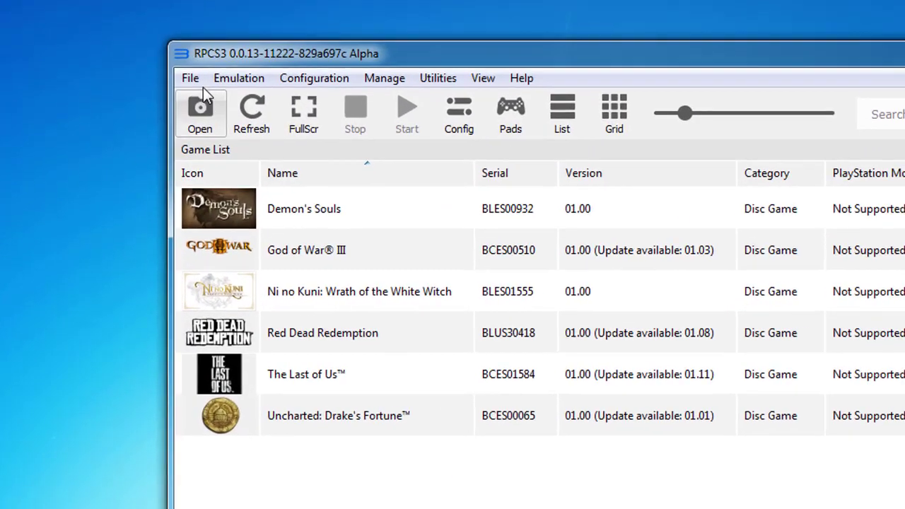
left_click(191, 78)
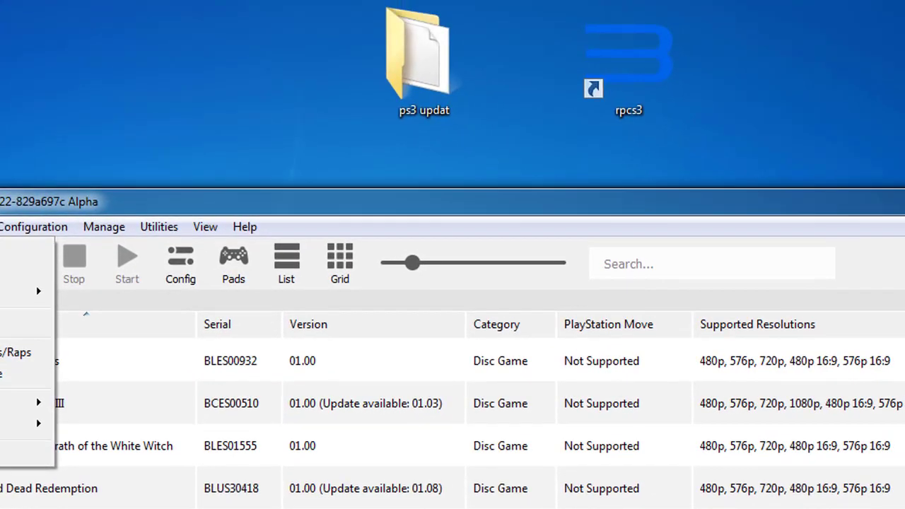
mouse_move(241, 72)
left_click(416, 59)
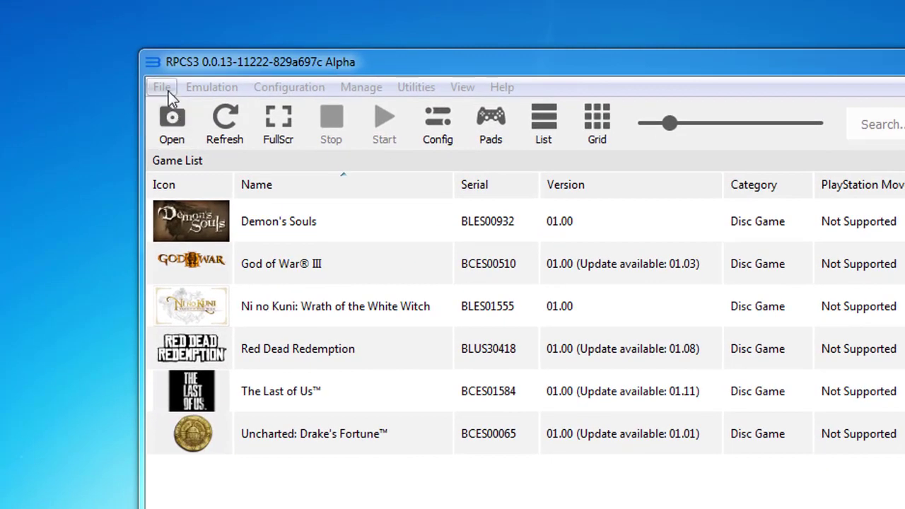
left_click(167, 89)
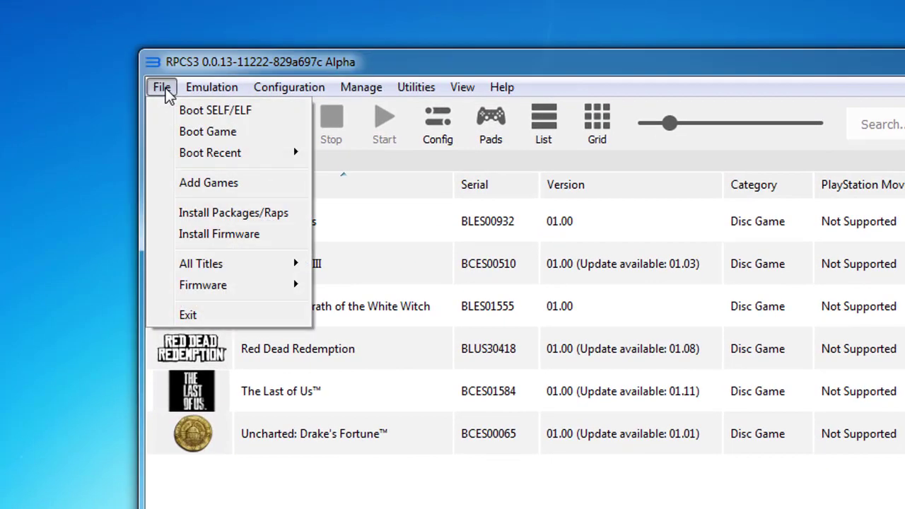
left_click(203, 236)
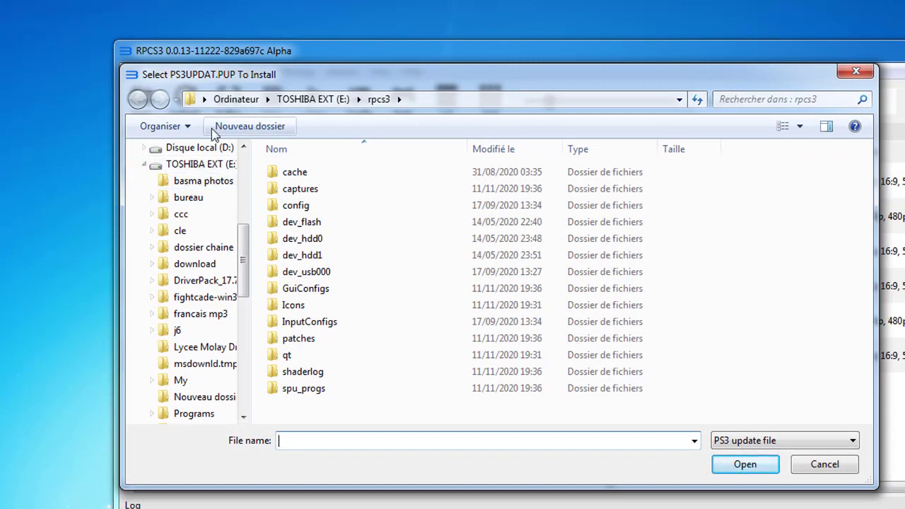
Install the firmware file PS3UPDAT.PUP from the desktop folder "ps3 updat" and dismiss the completion message with "Don't show again" enabled
scroll(245, 234, "up", 1)
scroll(244, 233, "up", 5)
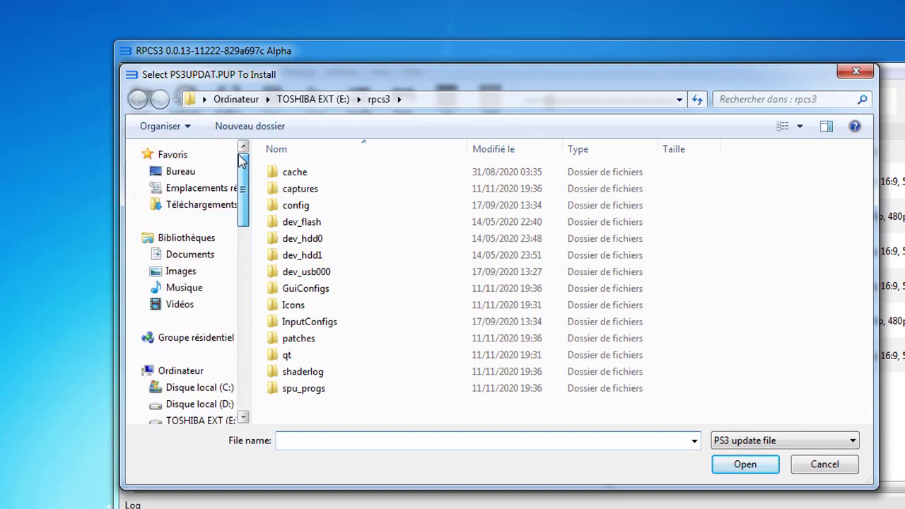
left_click(182, 174)
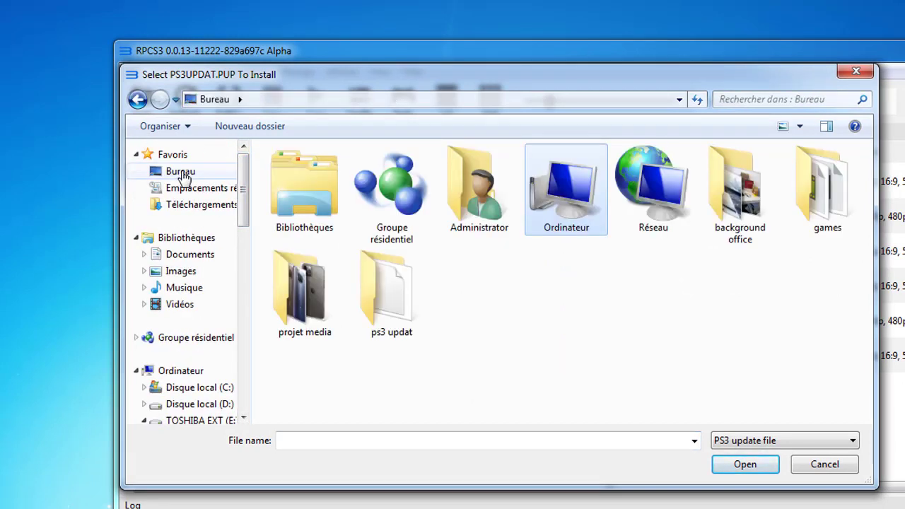
left_click(406, 296)
double_click(406, 296)
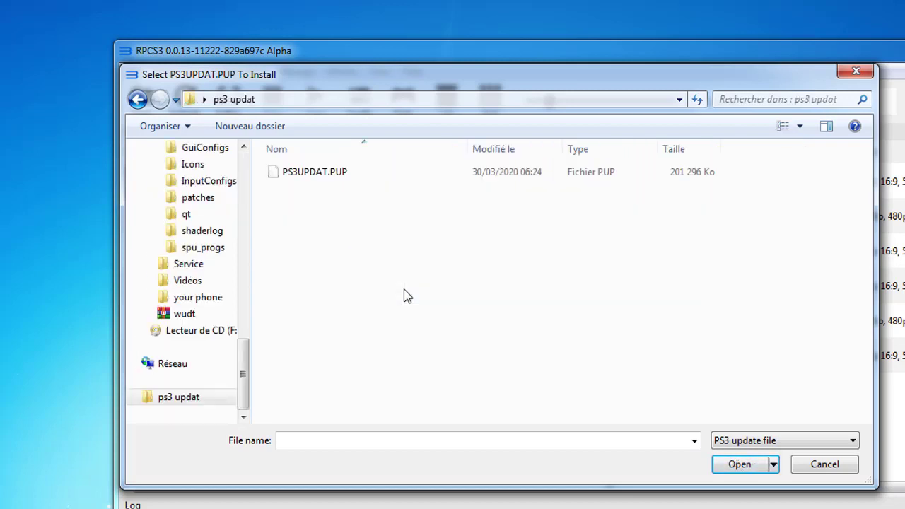
left_click(311, 176)
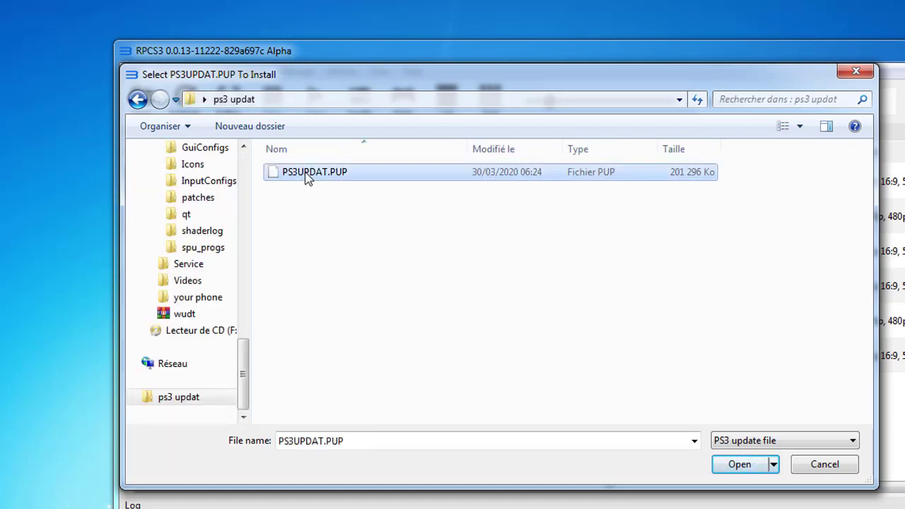
left_click(740, 465)
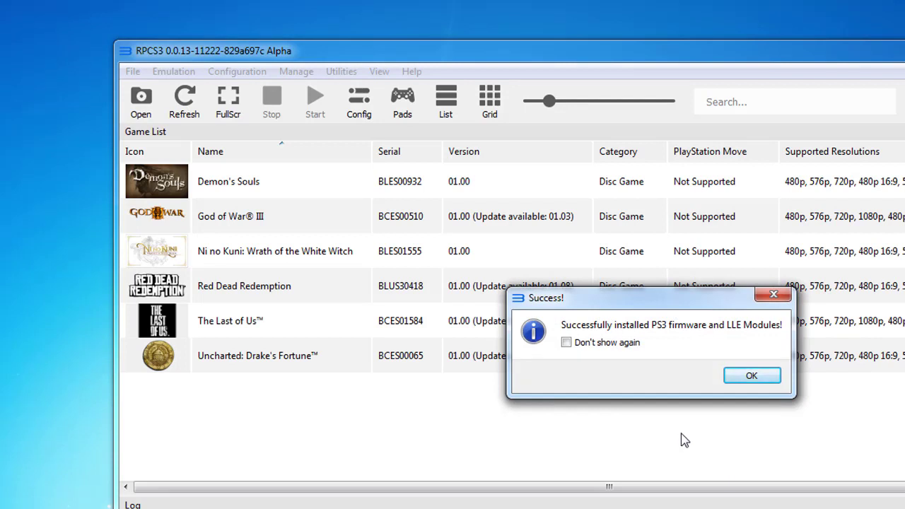
left_click(567, 343)
left_click(749, 376)
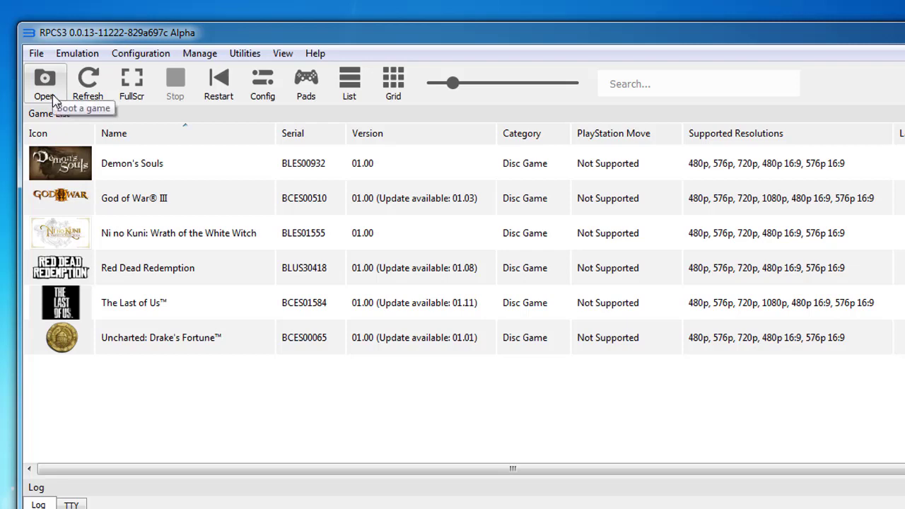
Enable Write Color Buffers in the emulator's GPU settings
left_click(263, 84)
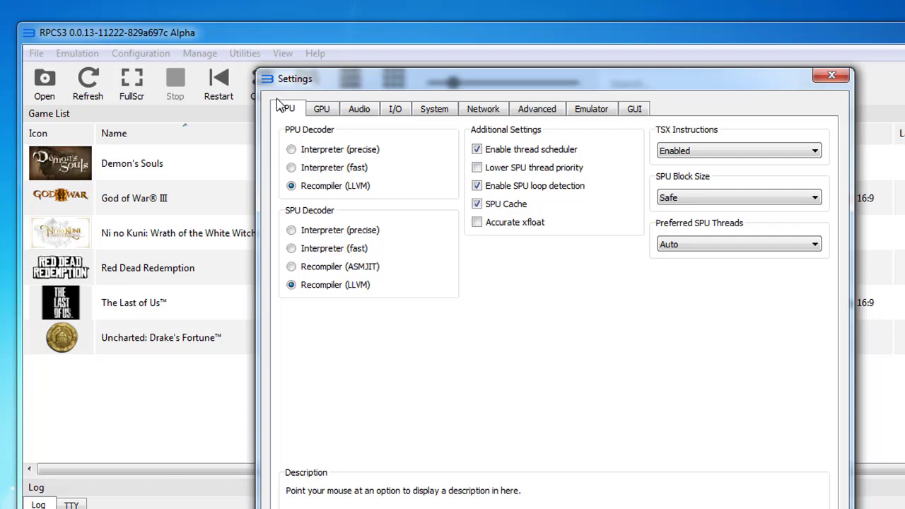
left_click(321, 113)
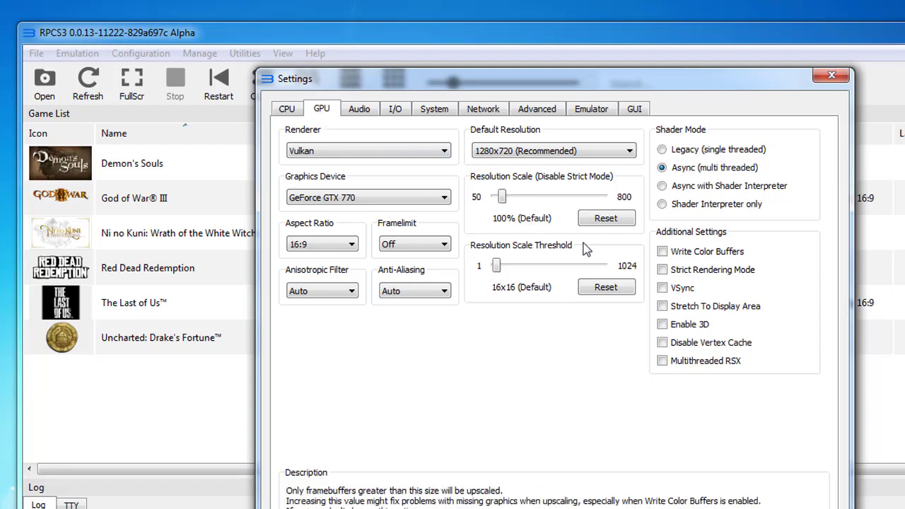
left_click(662, 252)
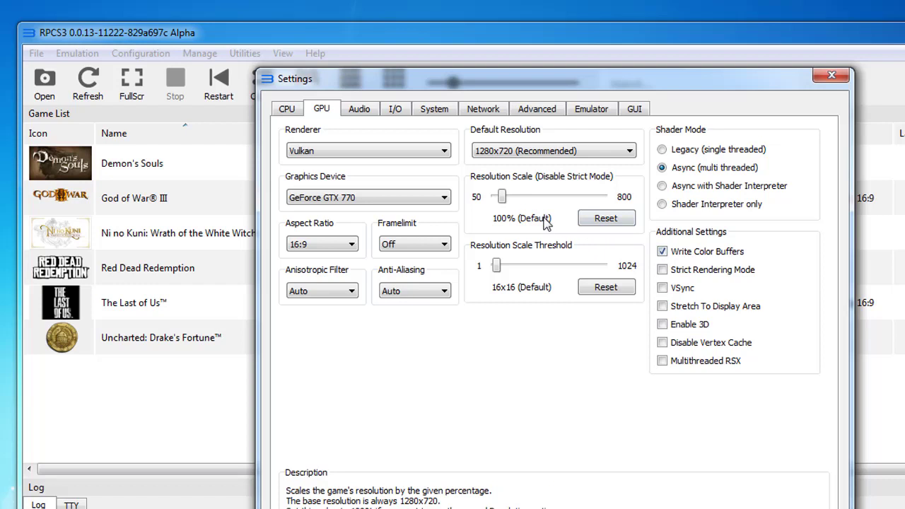
Review the Audio, I/O, System, Network, Advanced, Emulator and GUI settings, then close the settings window
left_click(358, 111)
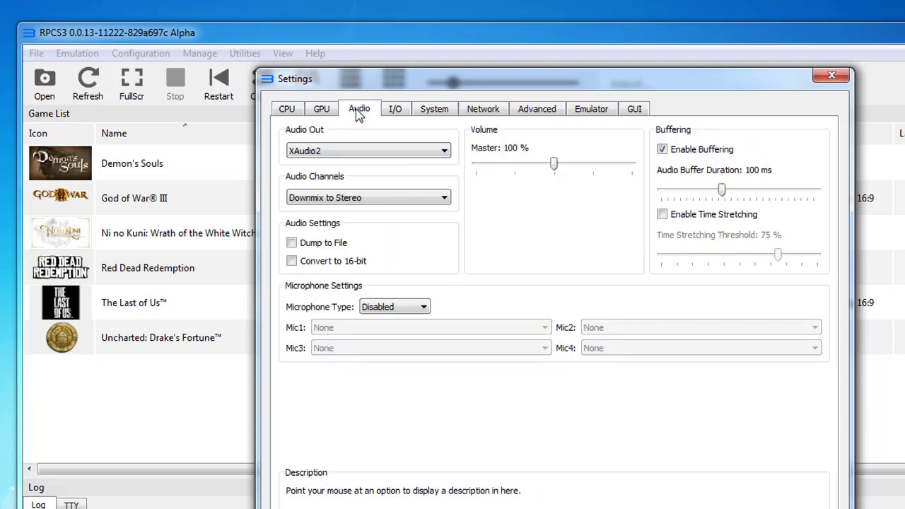
left_click(396, 112)
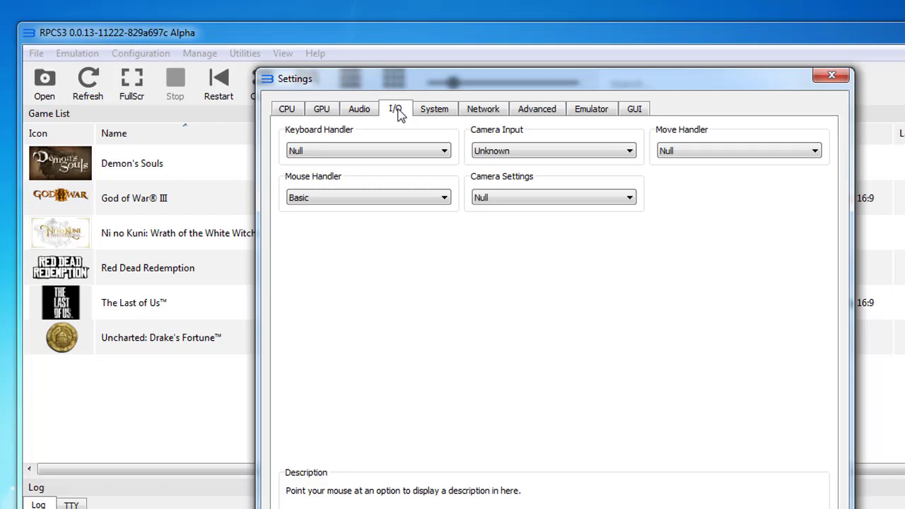
left_click(427, 113)
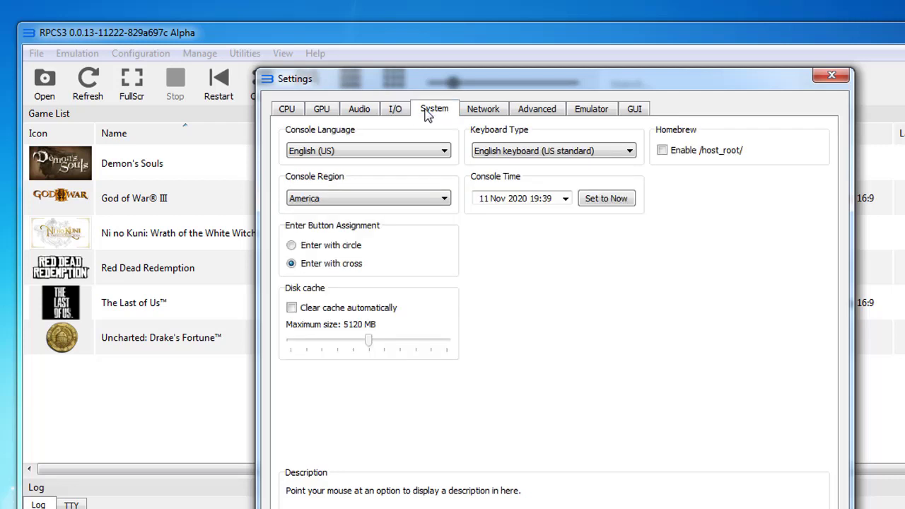
left_click(483, 112)
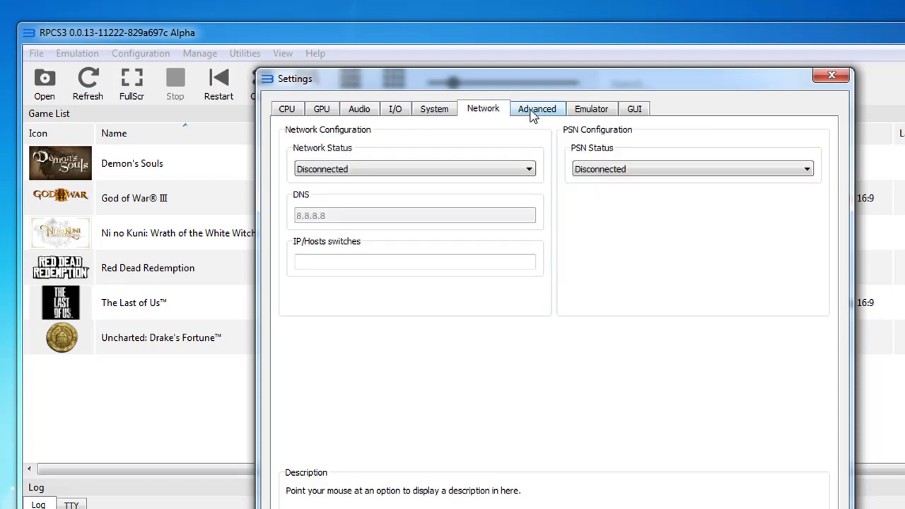
left_click(531, 113)
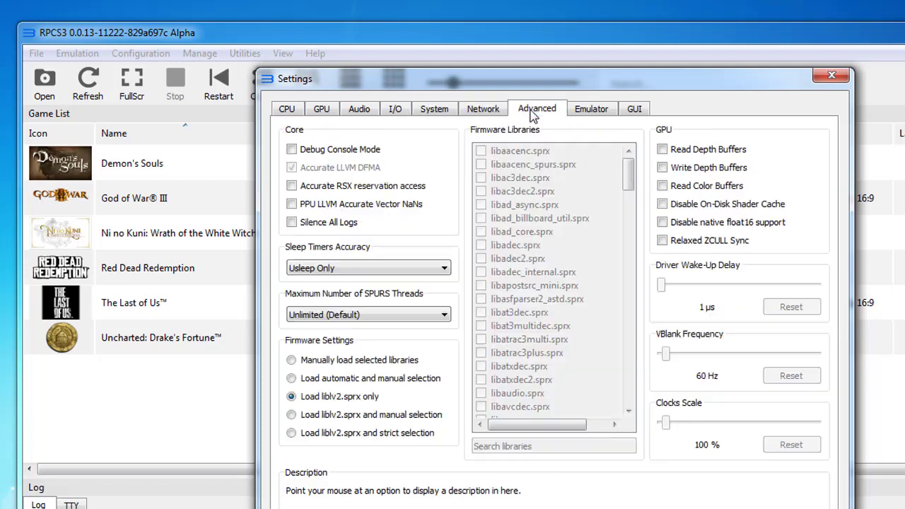
left_click(592, 112)
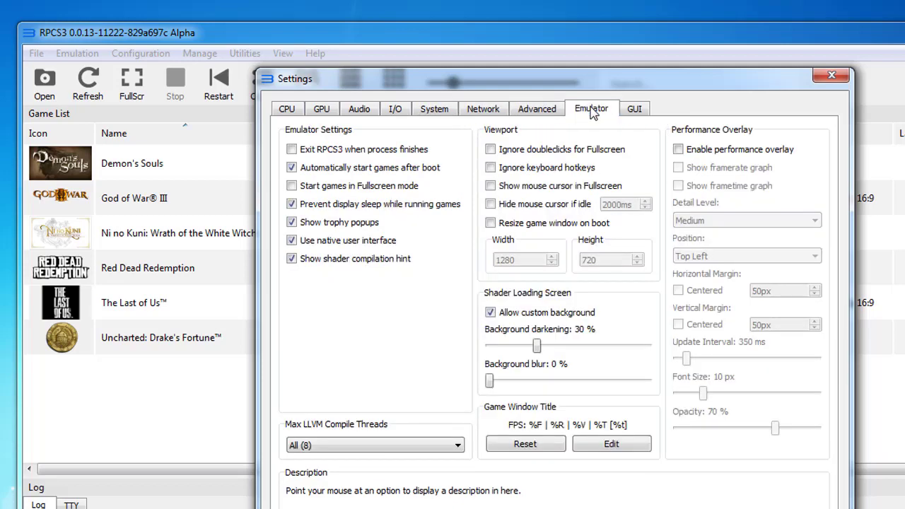
left_click(634, 110)
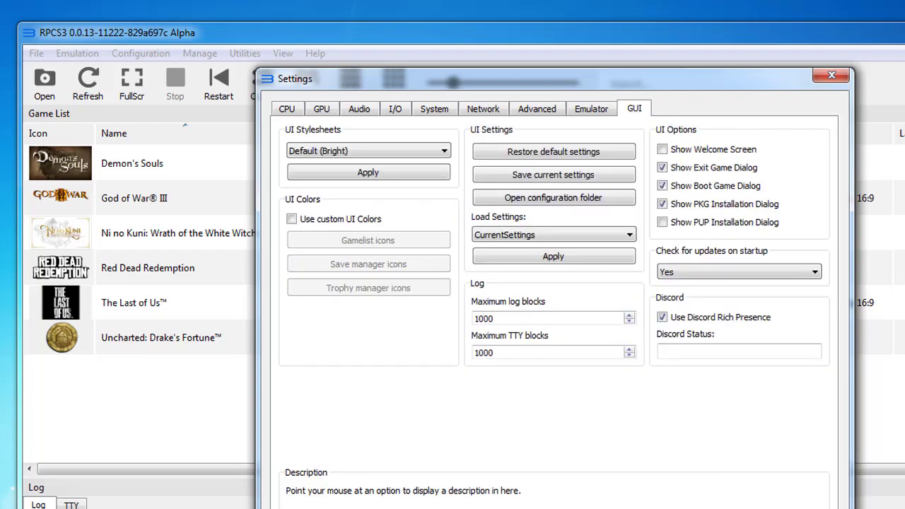
key("Escape")
Set Player 1's gamepad handler to XInput
left_click(306, 87)
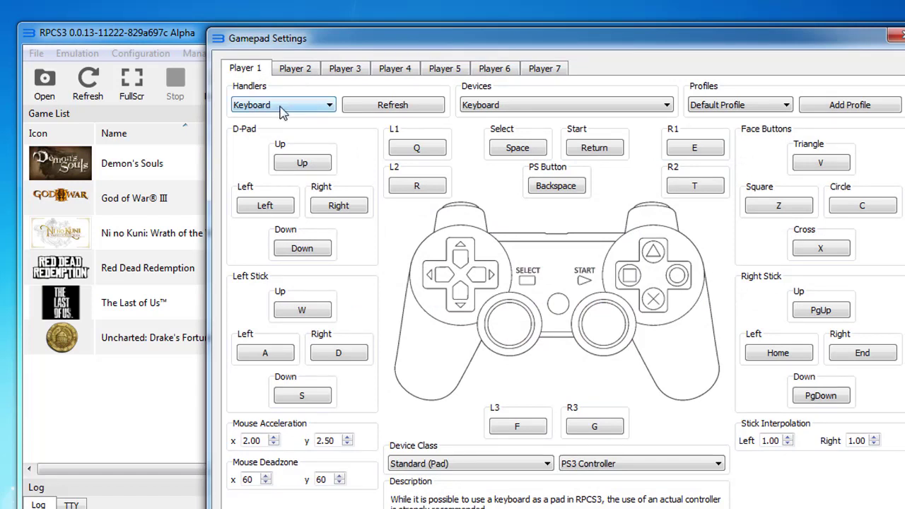
left_click(282, 111)
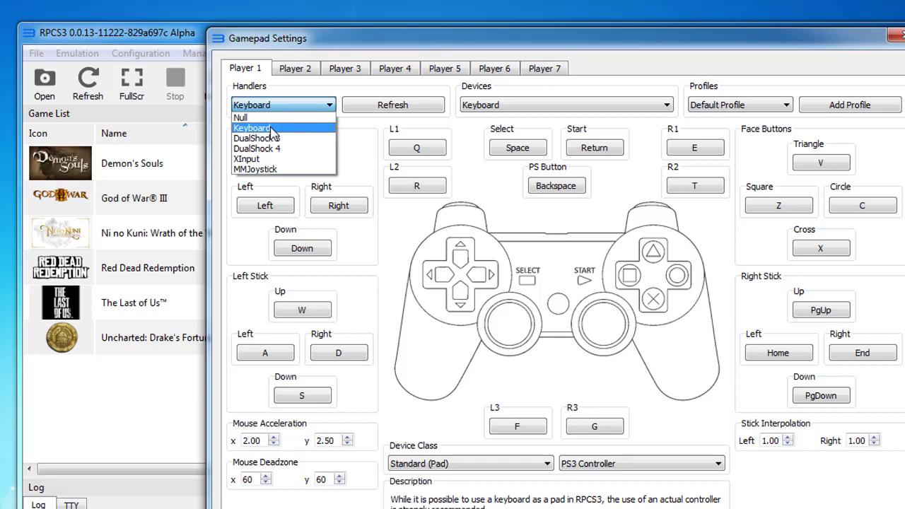
left_click(252, 160)
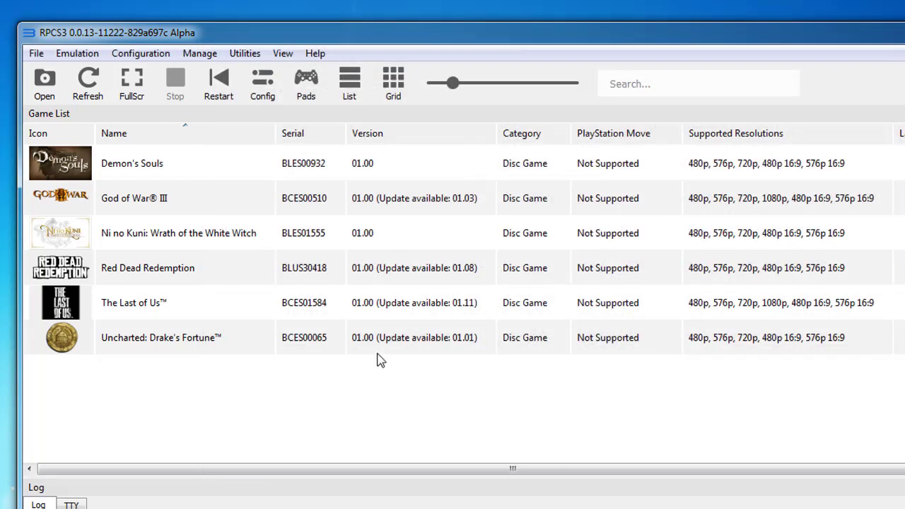
Launch Demon's Souls from the game list and accept its auto-save notice
left_click(127, 167)
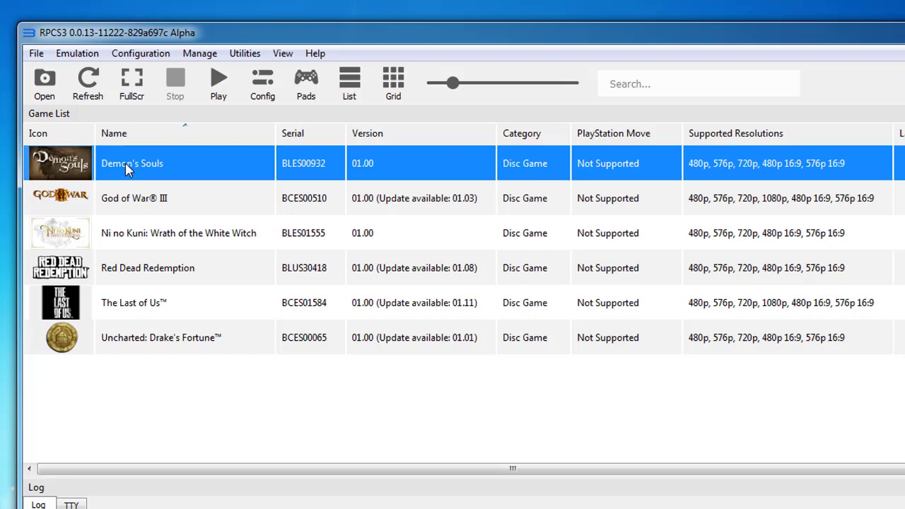
right_click(128, 168)
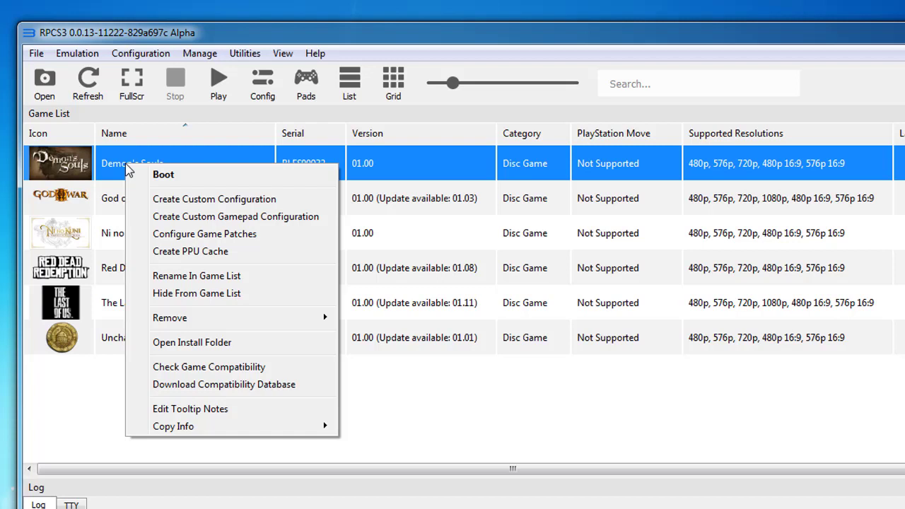
left_click(118, 170)
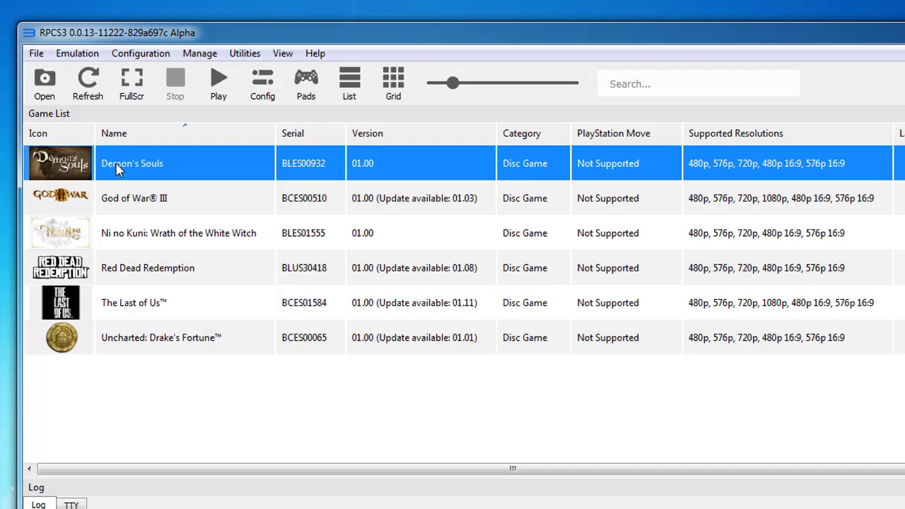
left_click(216, 90)
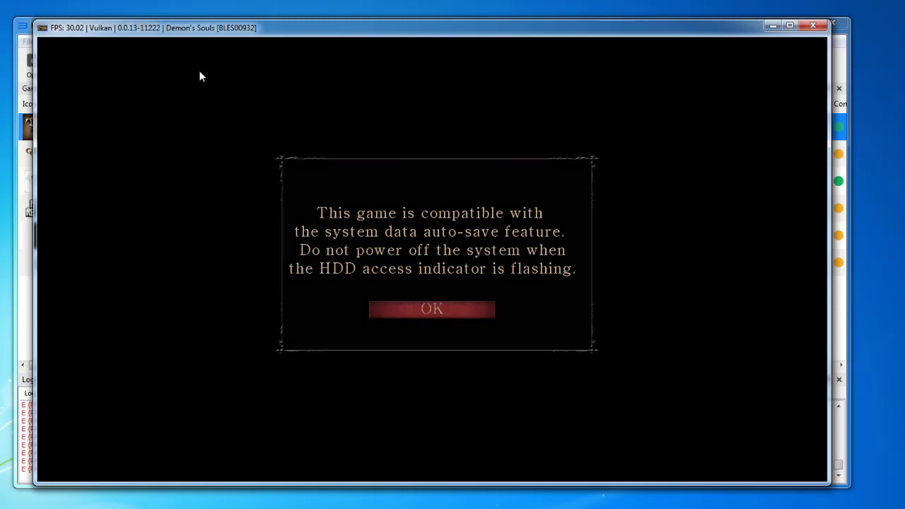
key("Return")
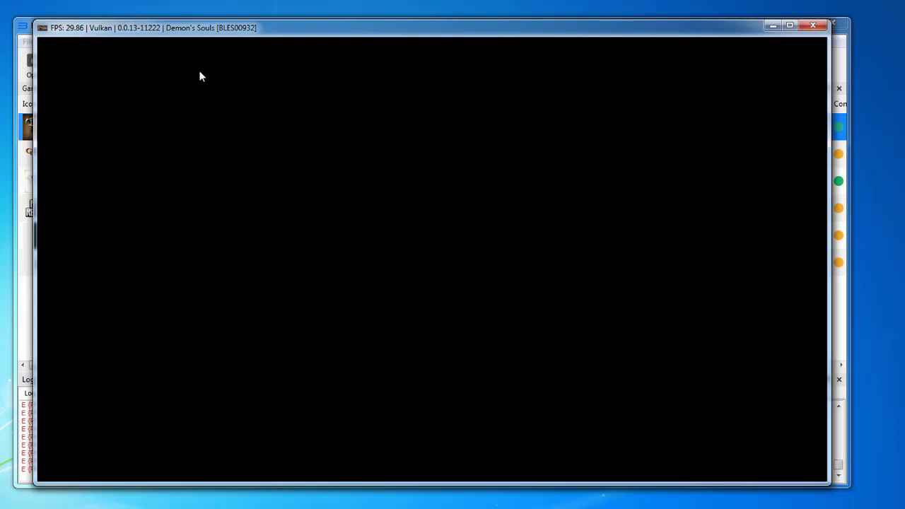